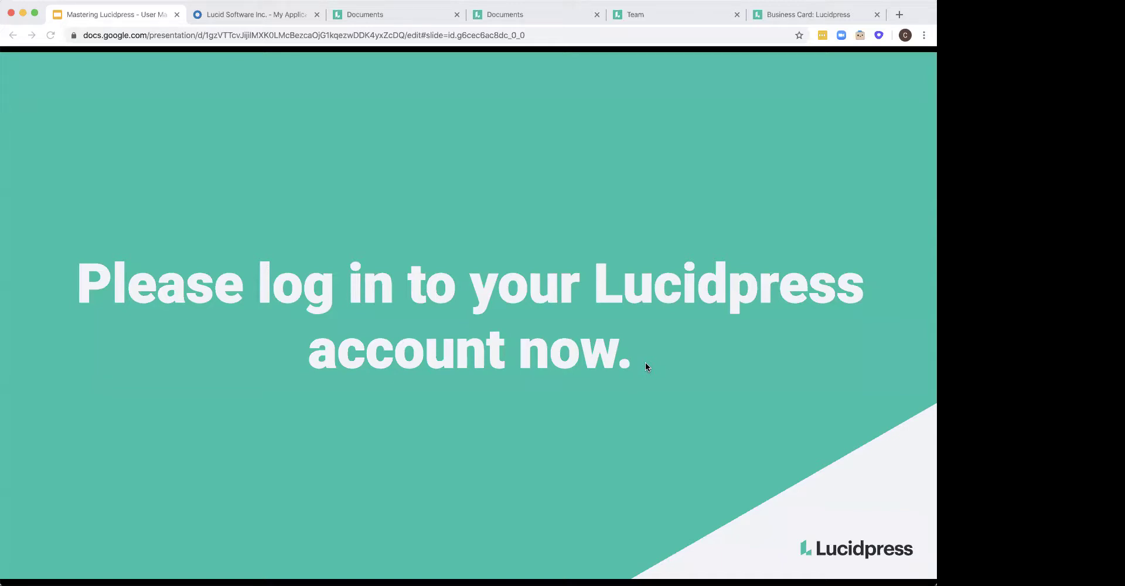
Advance from the log-in reminder to the Mastering Lucidpress – User Management title slide
key(Right)
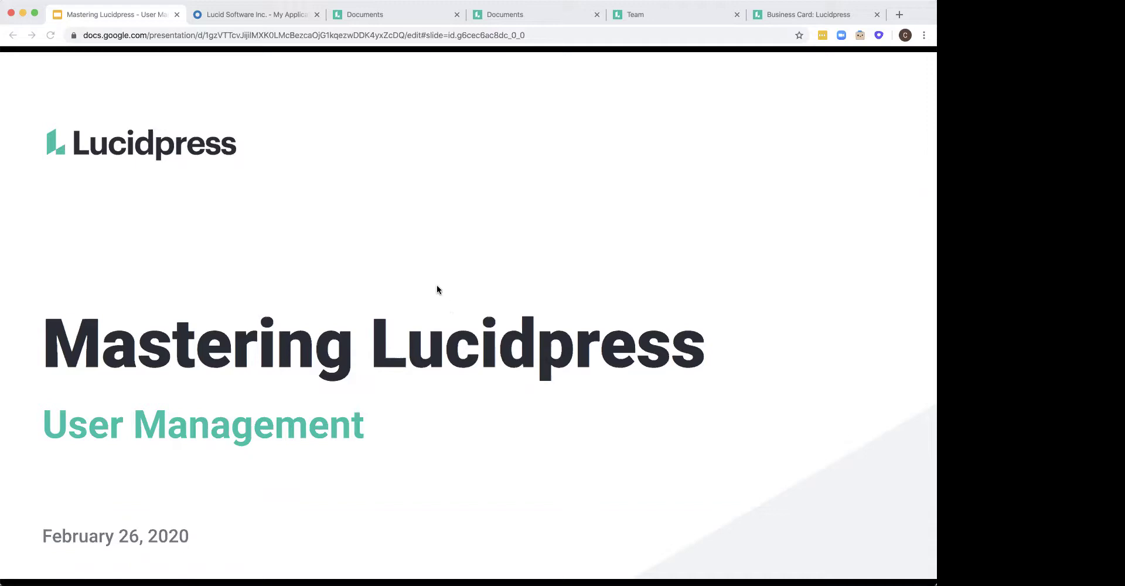
Advance through the Introductions and General Information slides to the Teams & Groups slide
click(421, 249)
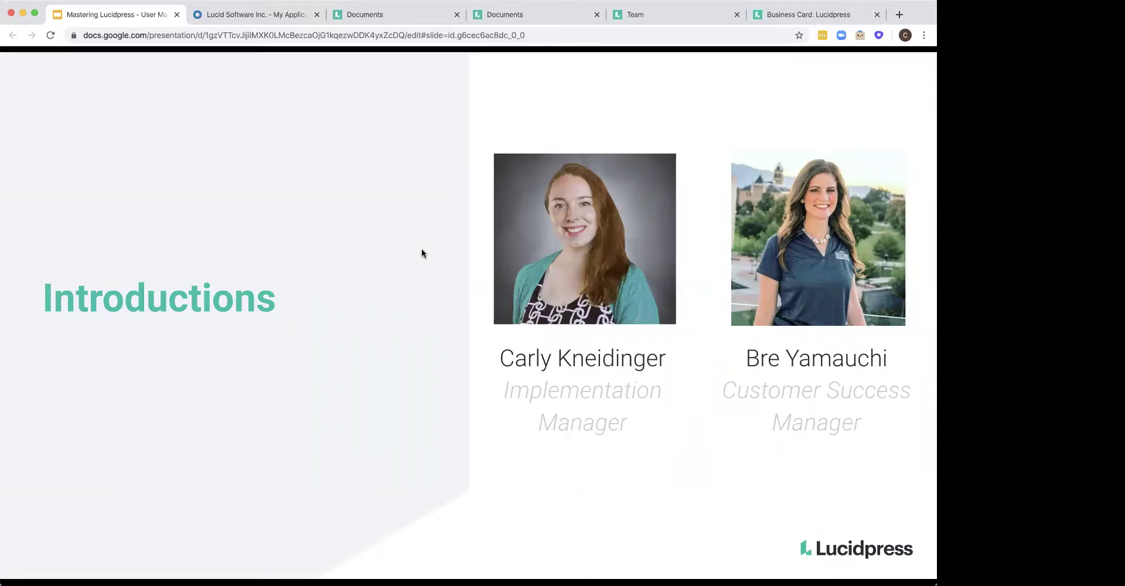
key(Right)
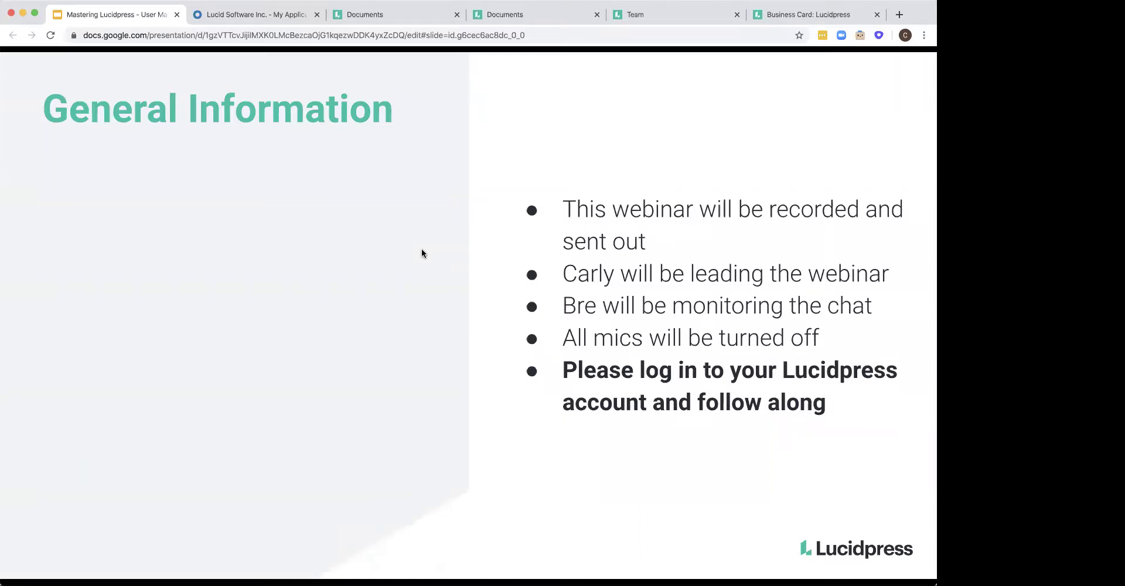
key(Right)
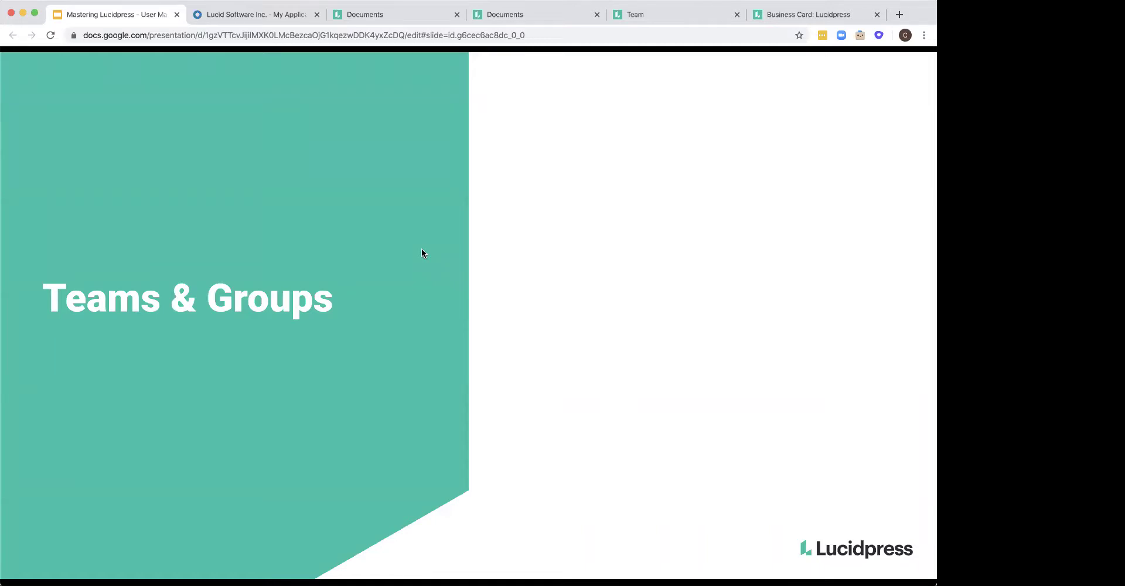
Move past the Use Cases slide to reach the Let's try it! slide
key(Right)
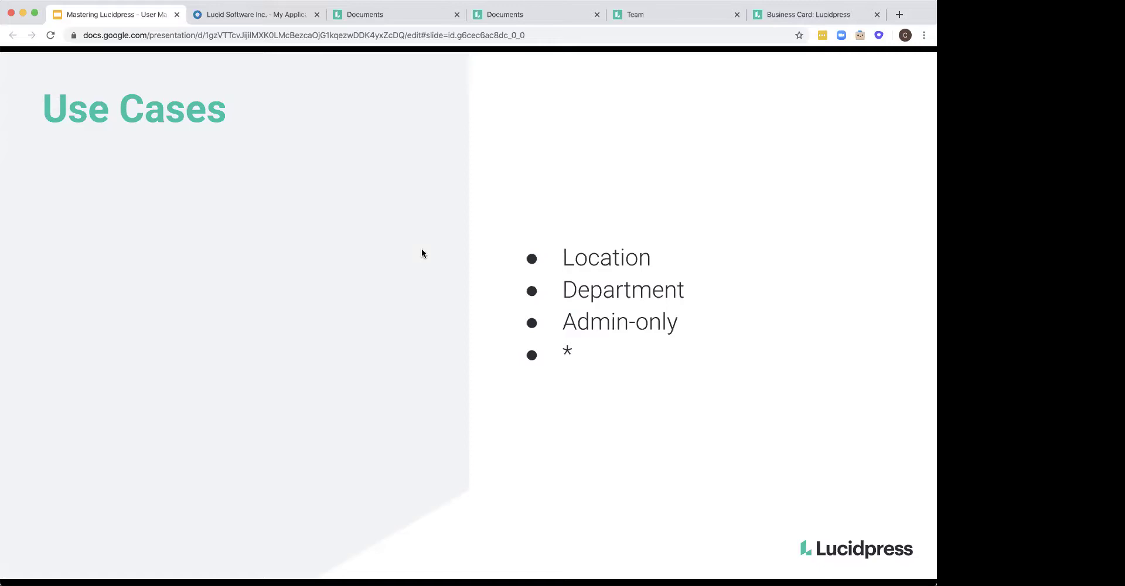
key(Right)
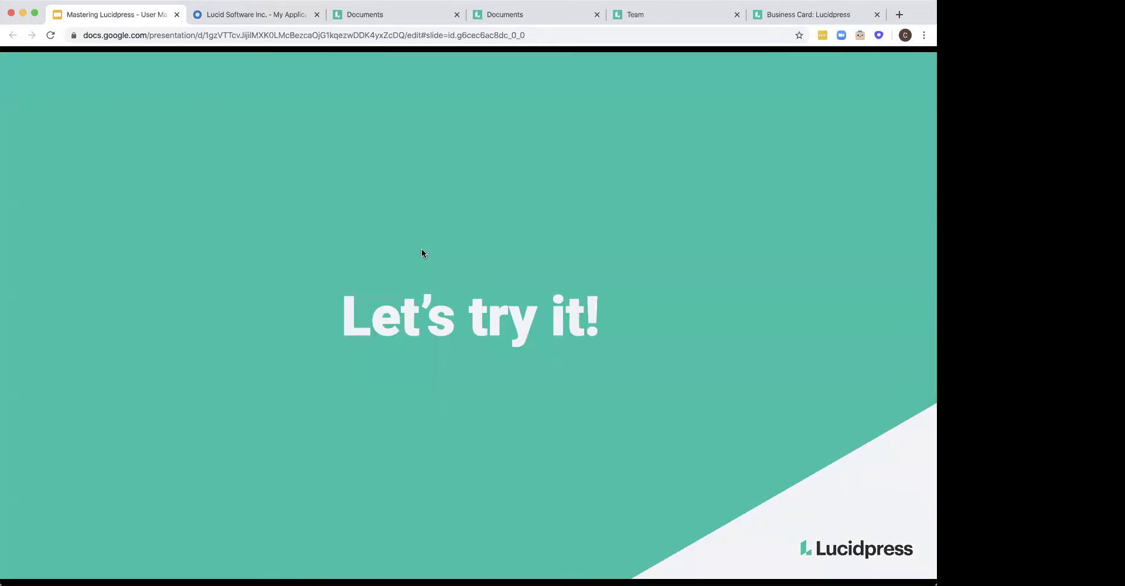
Switch to the Lucidpress documents dashboard and show the team's Users list
click(377, 14)
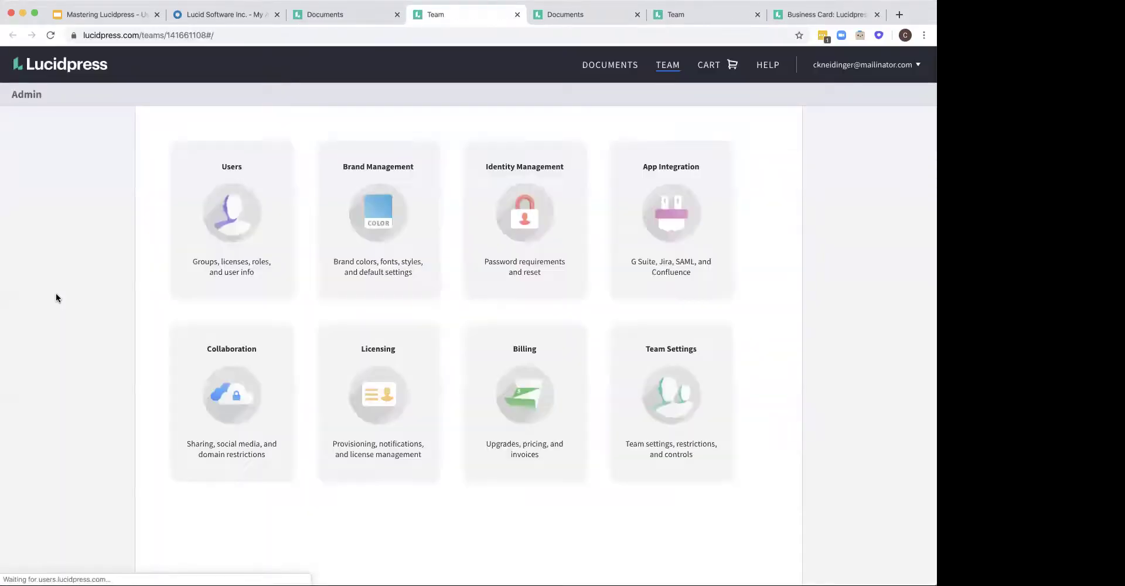
click(189, 200)
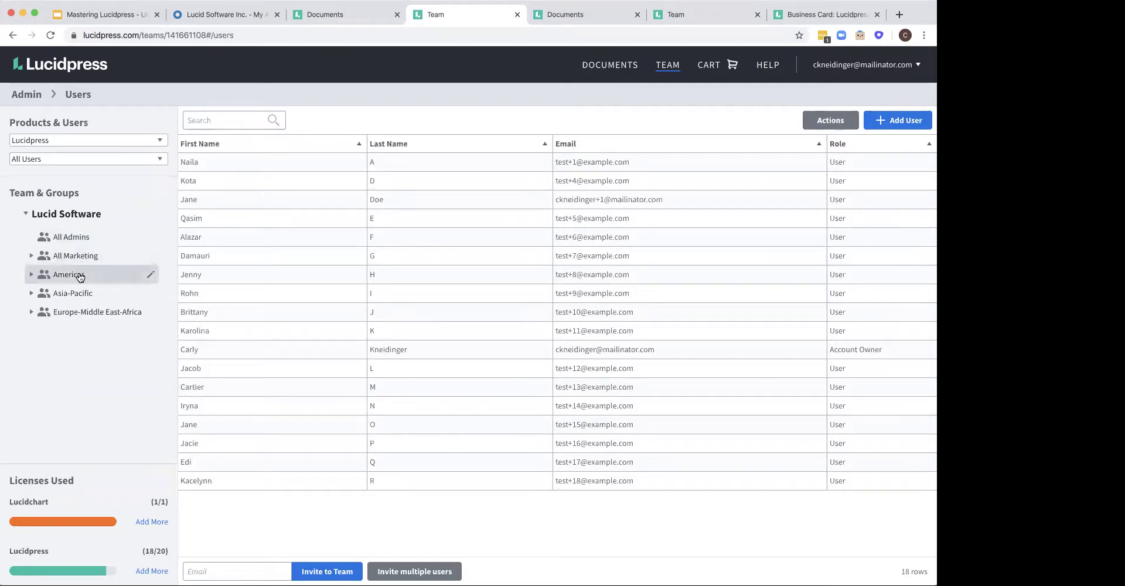
Expand the Americas group to reveal its regional subgroups
click(31, 275)
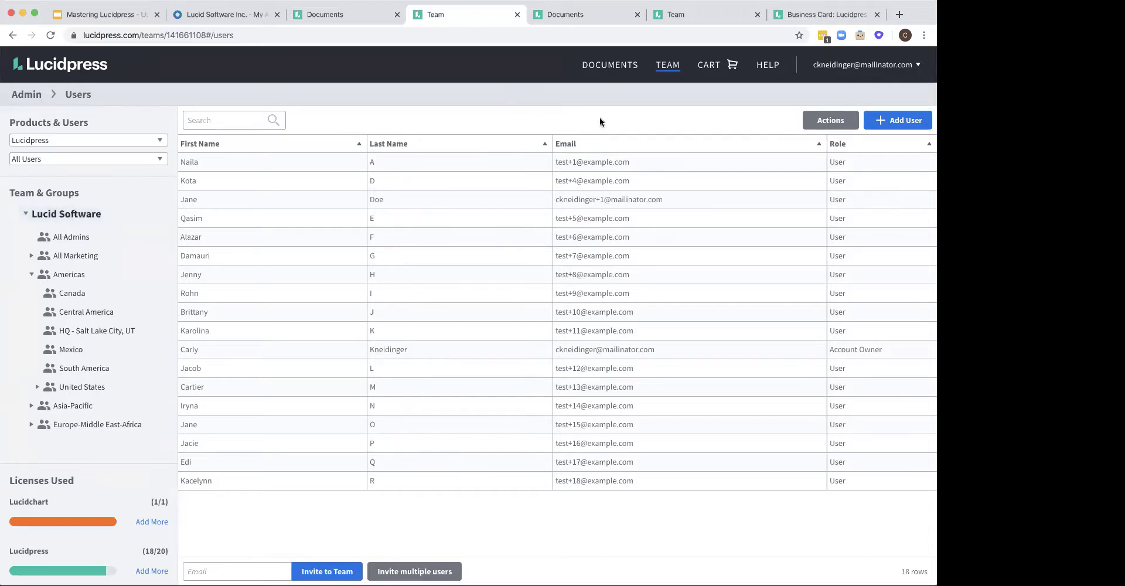
Begin adding a new team member using the manual entry form
click(879, 118)
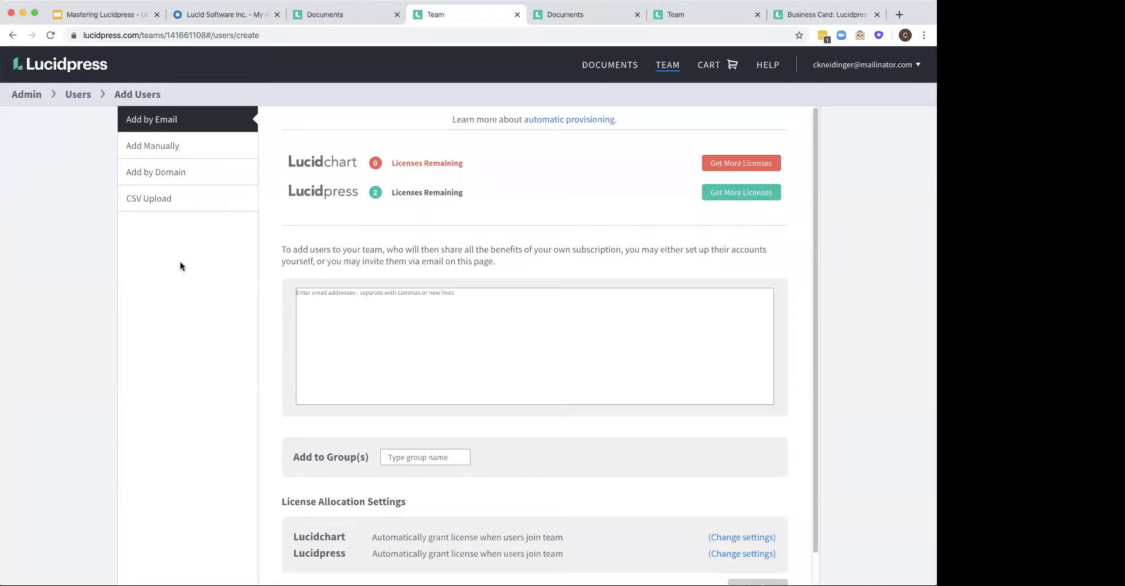
click(192, 149)
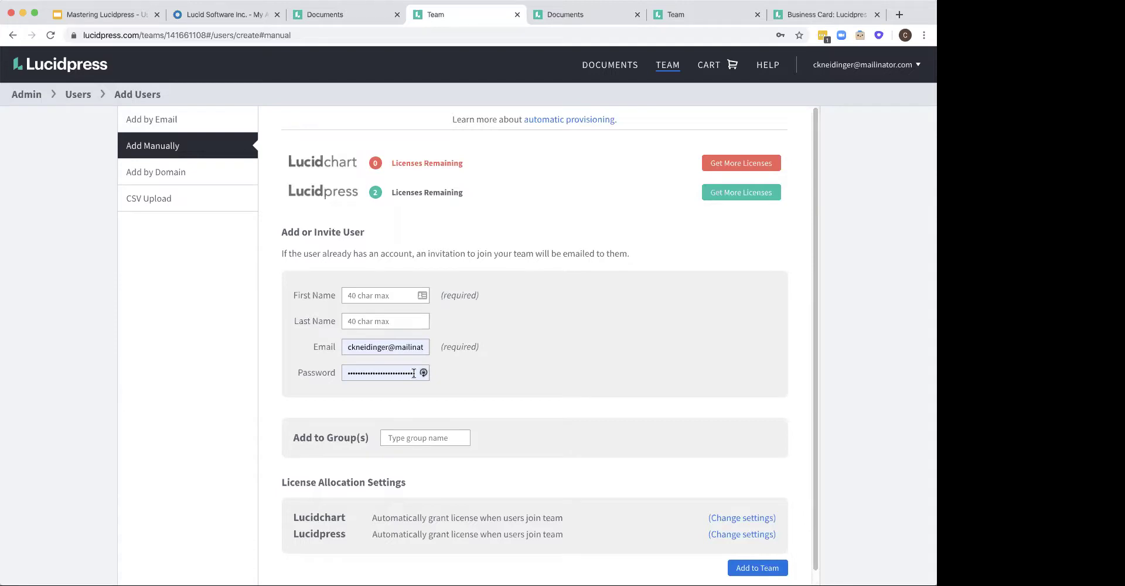
Review the CSV upload instructions, then return to the team Users list
click(196, 209)
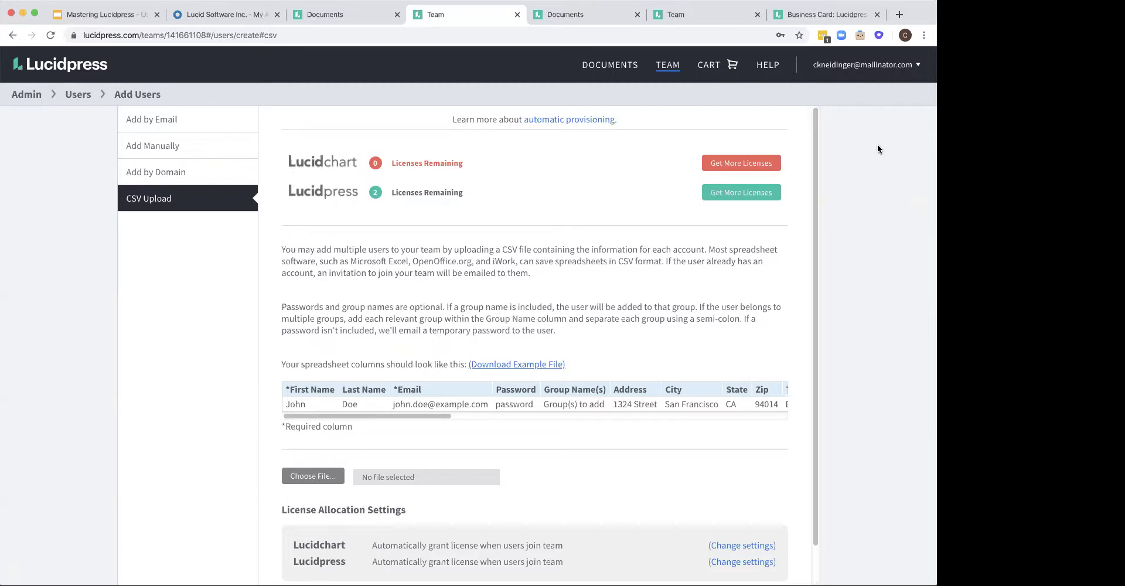
click(71, 96)
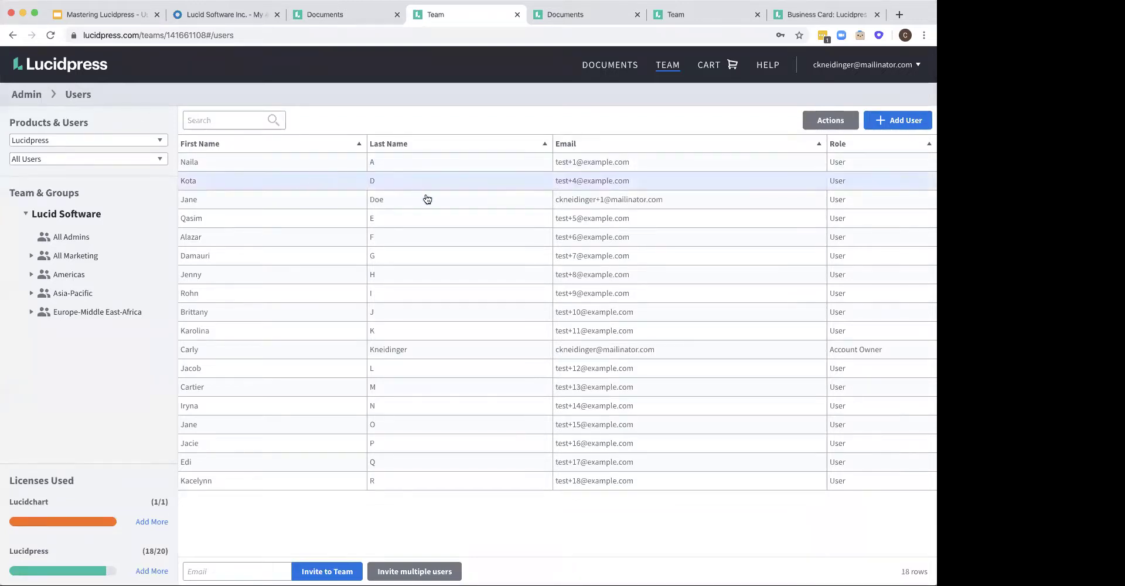
Select the third listed user and open their Teams & Groups membership editor
click(458, 201)
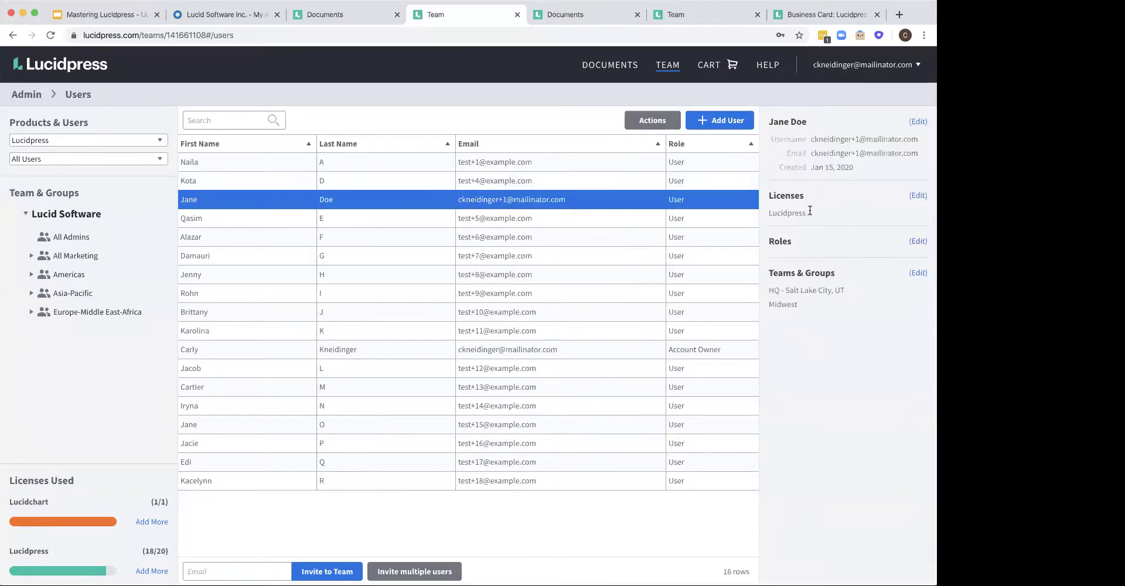
click(918, 272)
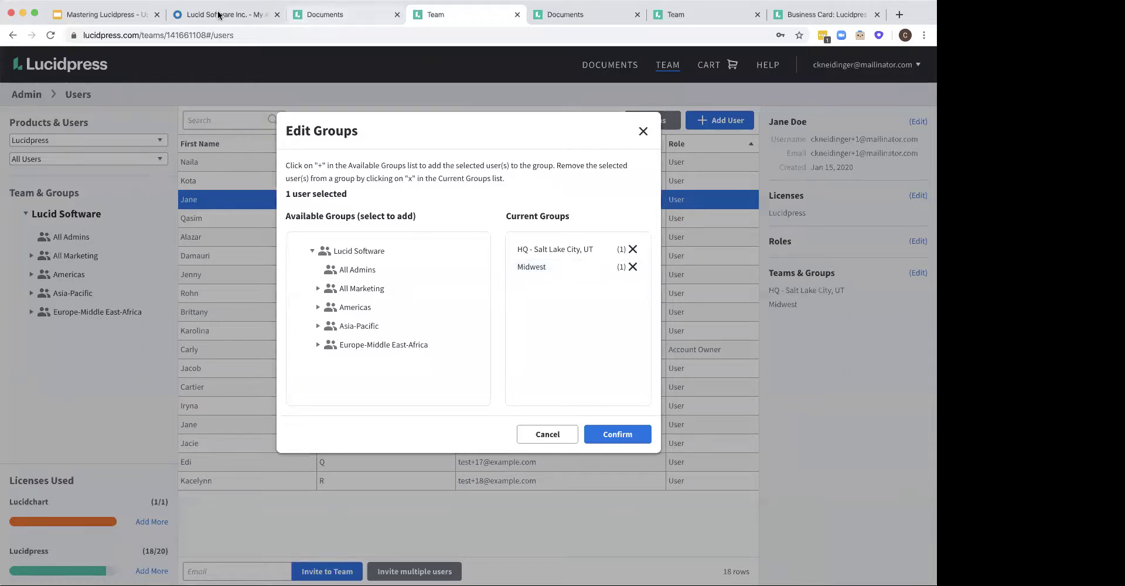
Advance the webinar one slide, then close the Edit Groups dialog without changes
click(100, 13)
key(Right)
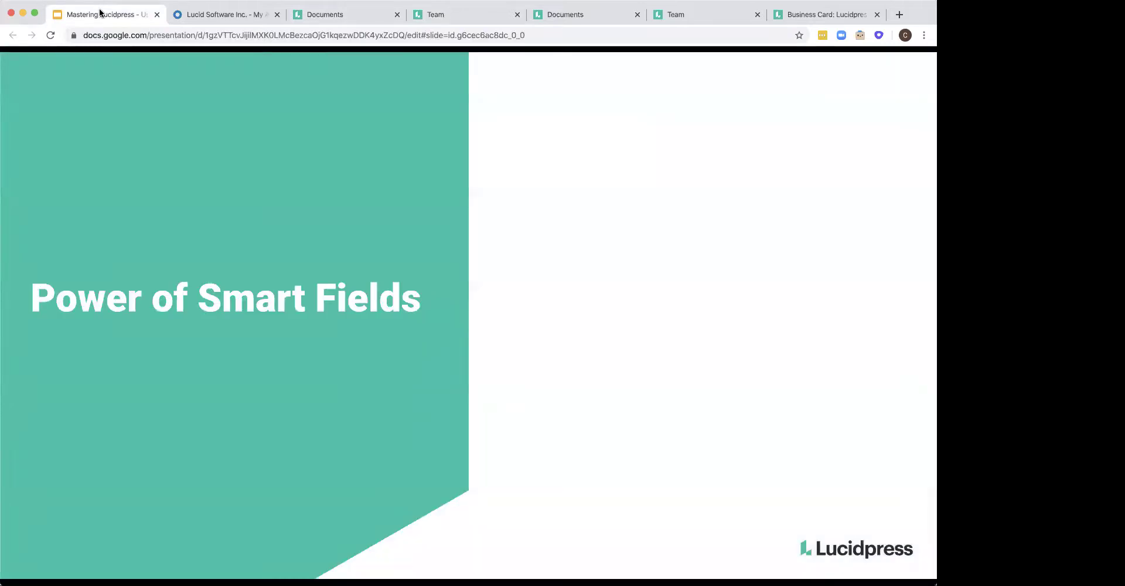
click(458, 17)
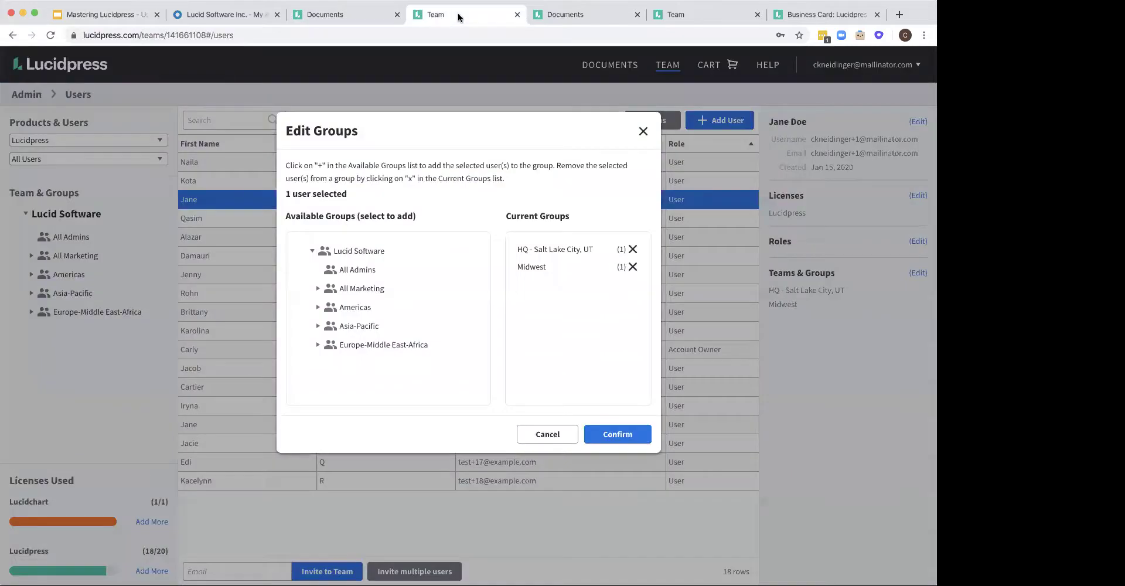
click(643, 132)
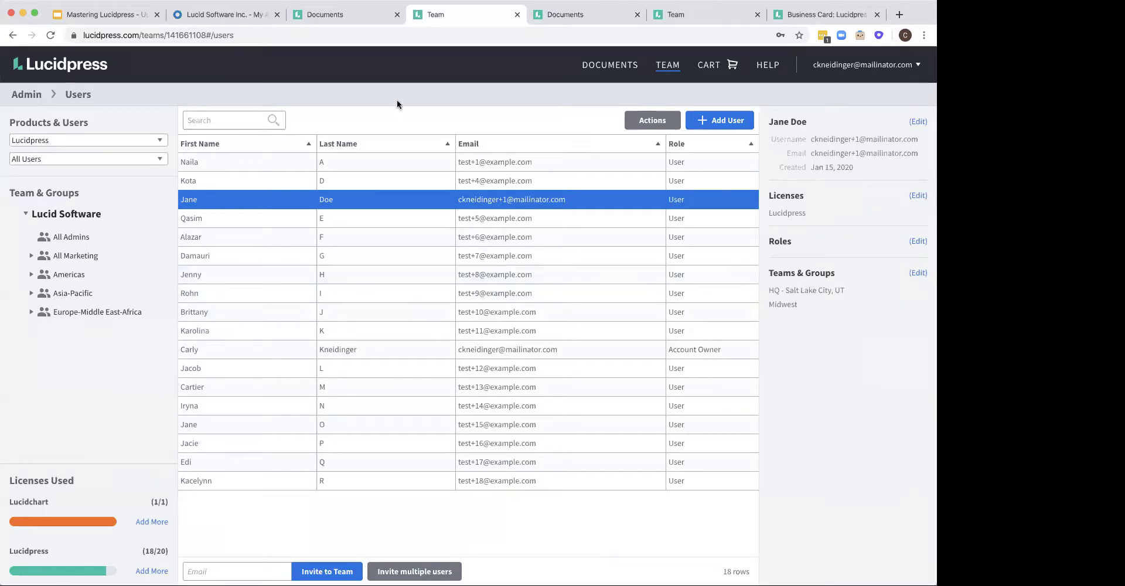
Return to the Mastering Lucidpress presentation and advance past the Use Case slide
click(90, 16)
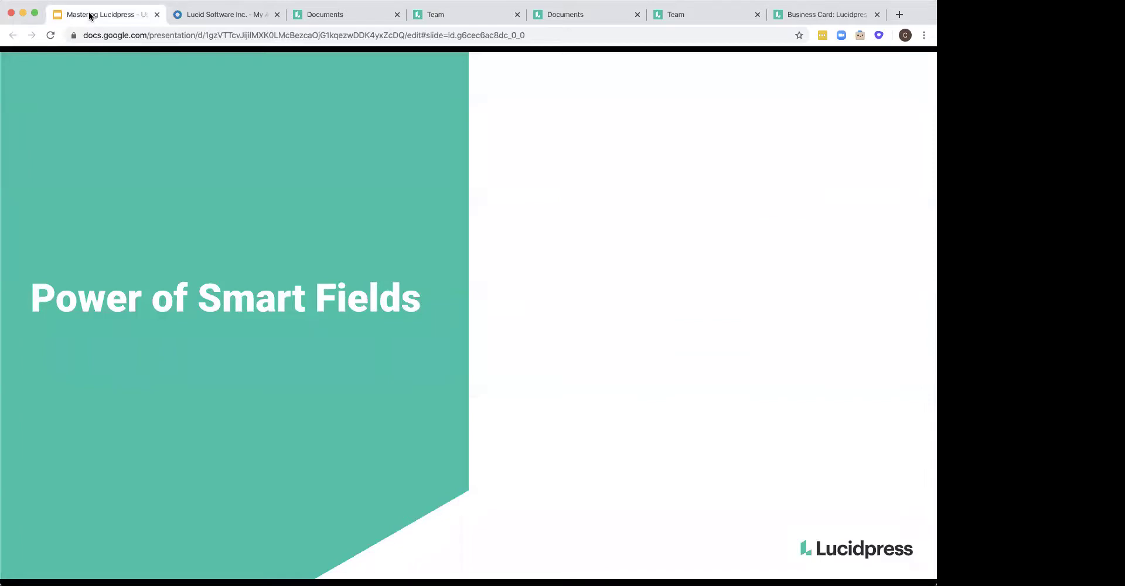
key(Right)
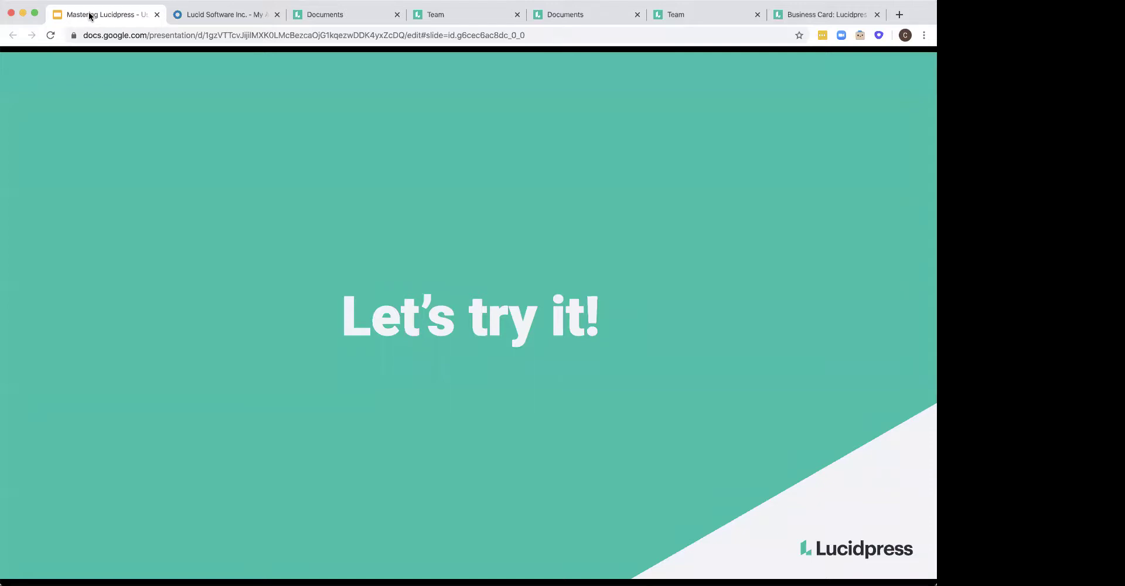
Switch to the Business Card document and select the First Name placeholder on the name line
click(787, 16)
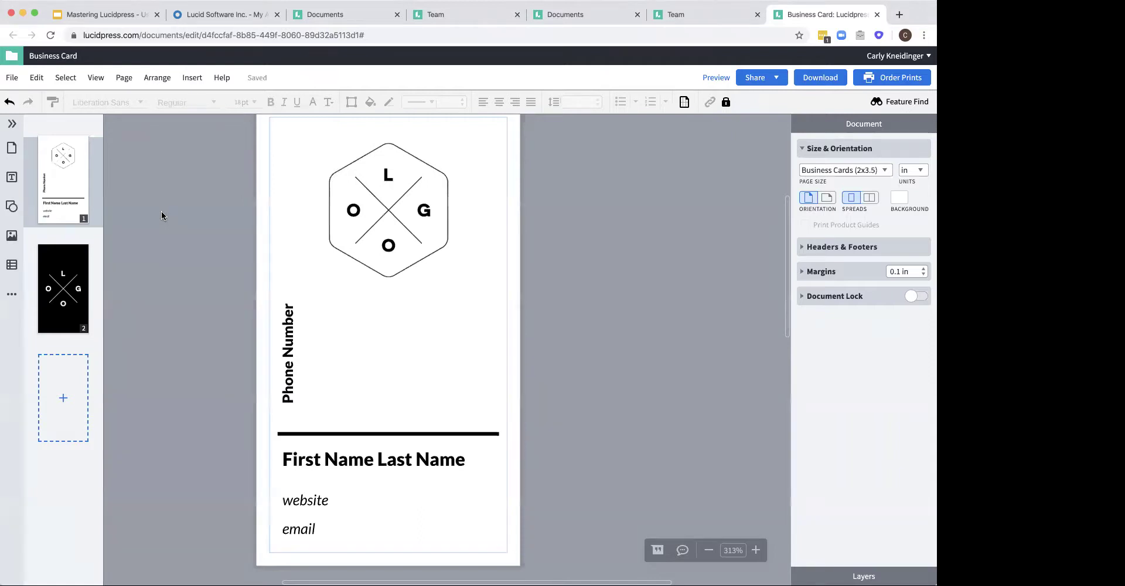
scroll(334, 440, down, 3)
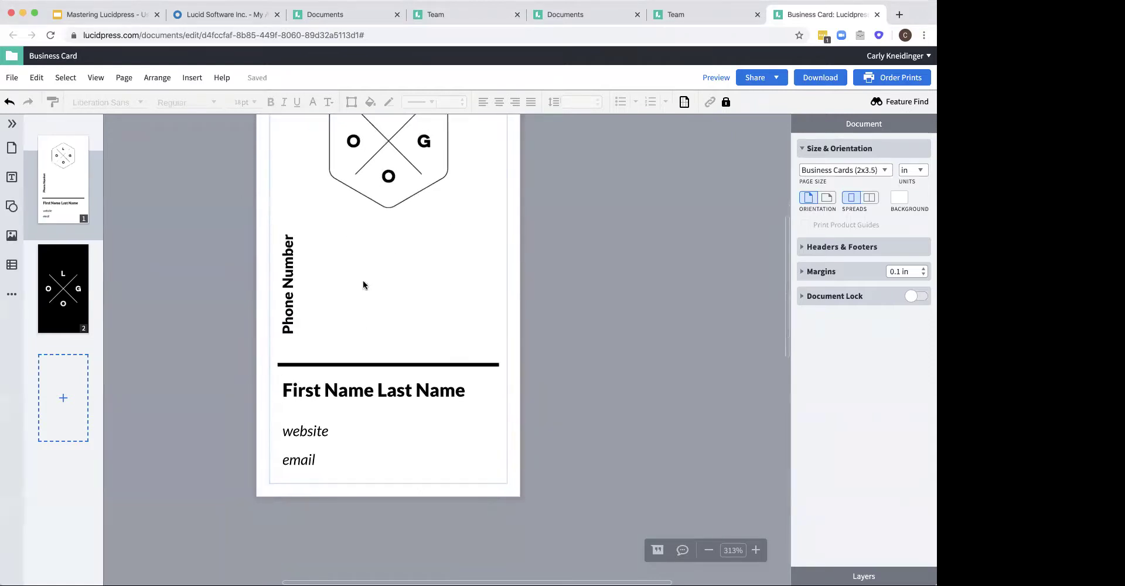
double_click(348, 392)
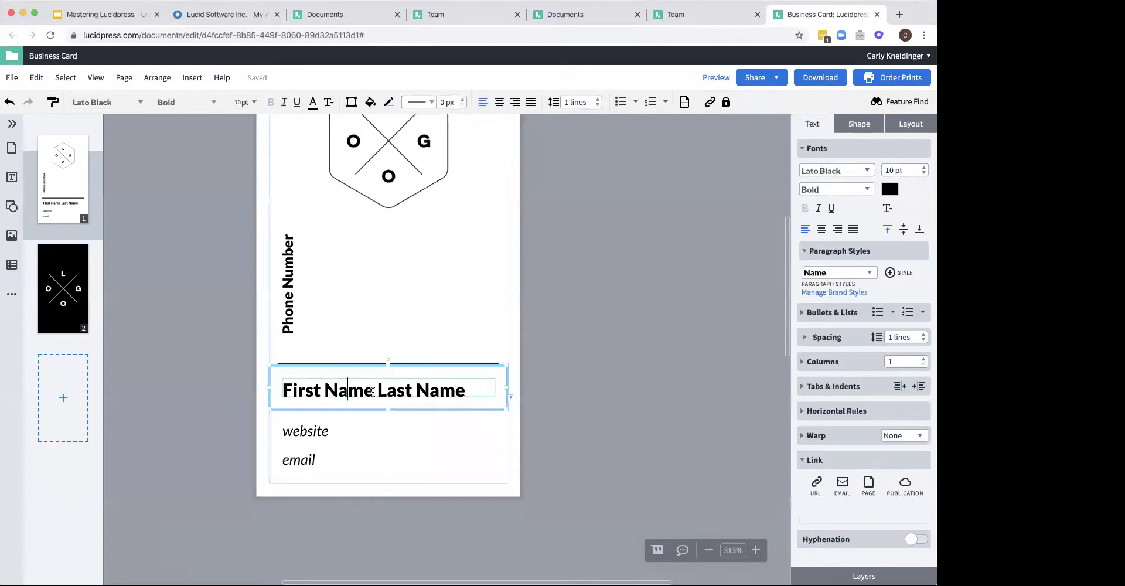
drag(375, 391, 287, 388)
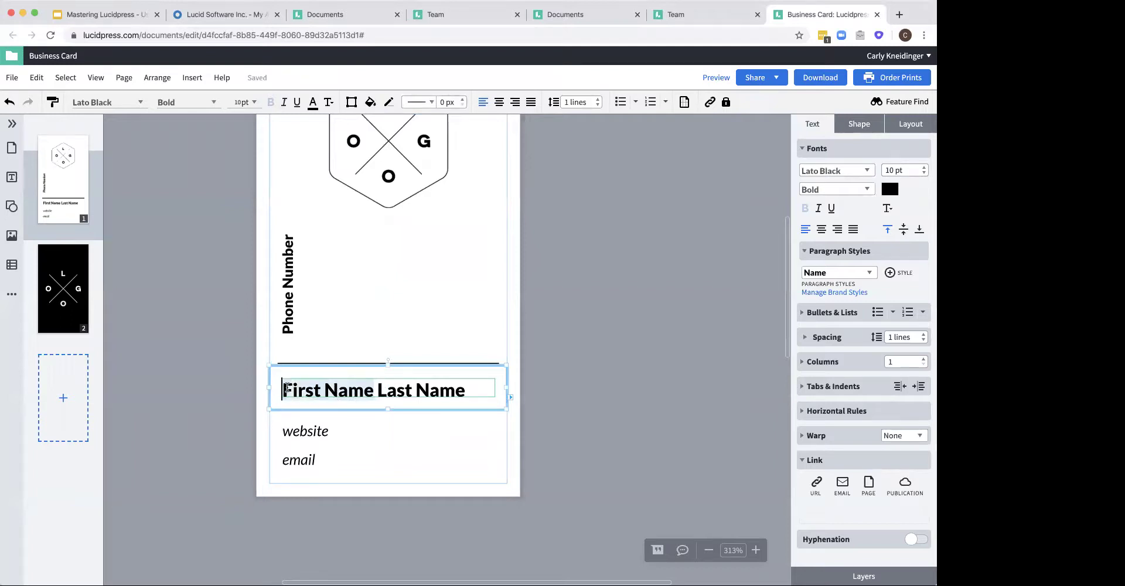
Replace the placeholder with the Smart Fields > Profile > First Name field
right_click(329, 387)
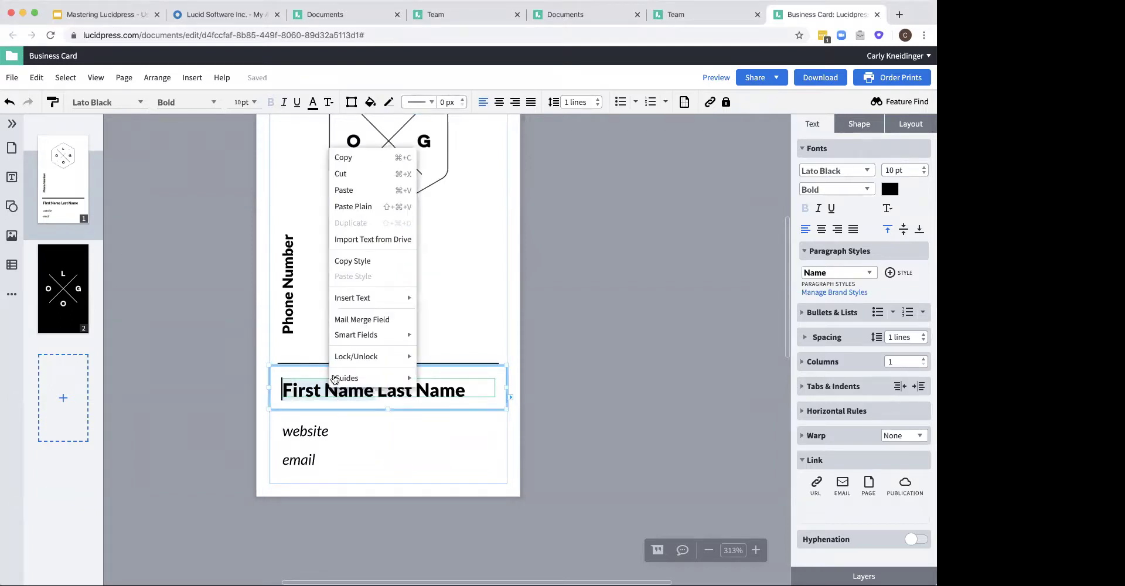
mouse_move(356, 336)
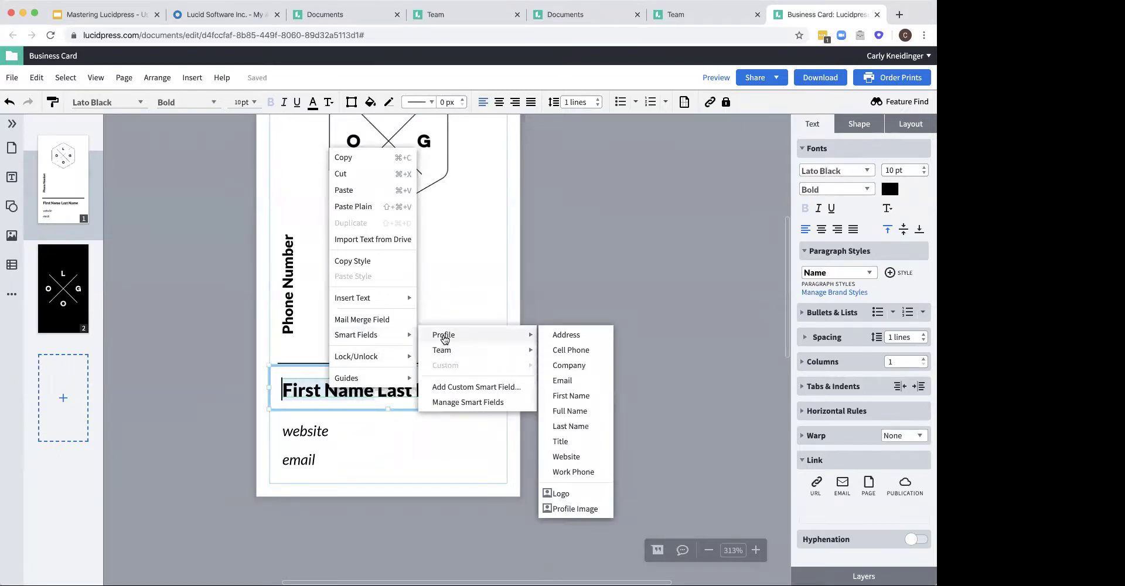
mouse_move(445, 350)
click(572, 395)
click(485, 444)
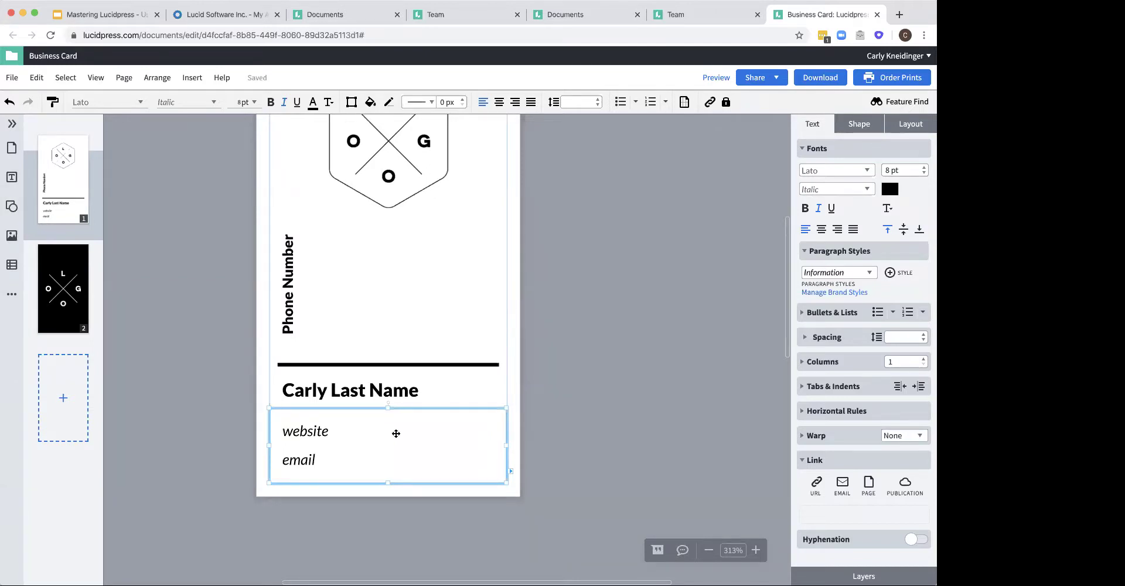
click(306, 431)
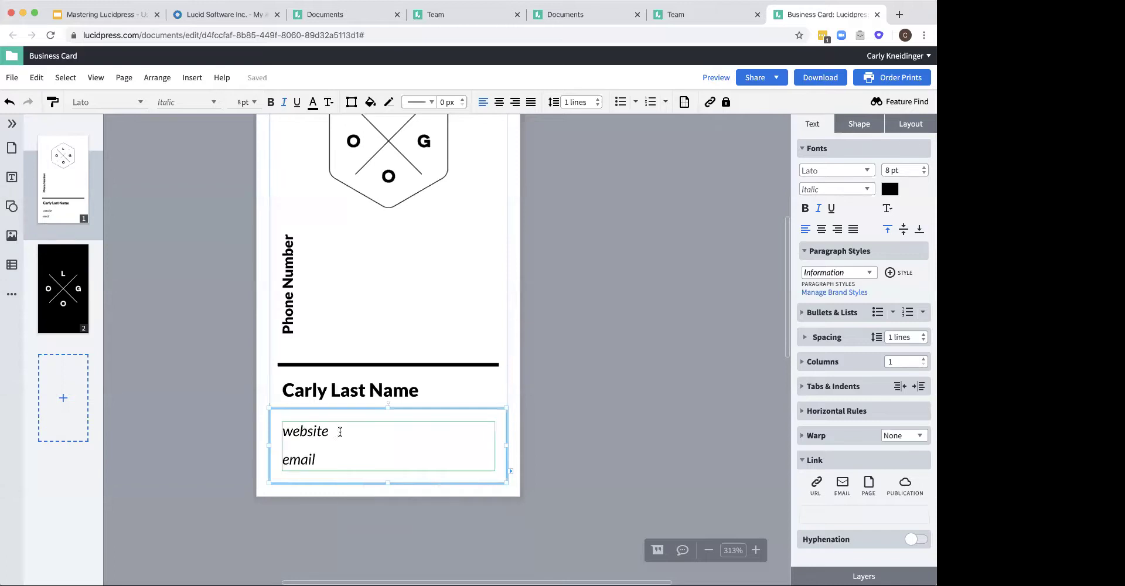
drag(327, 432, 283, 429)
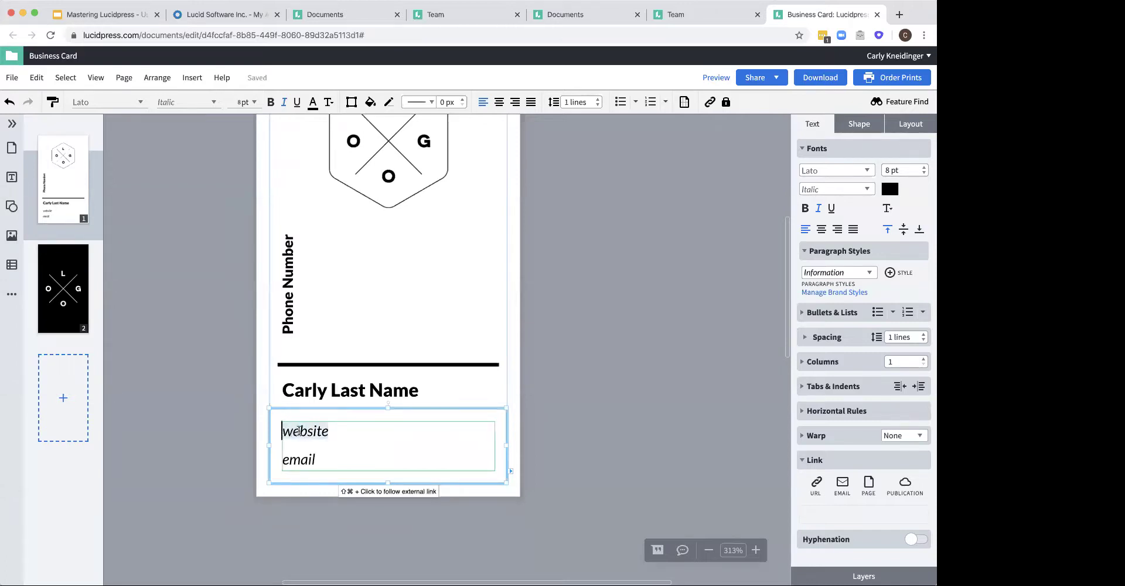
right_click(299, 432)
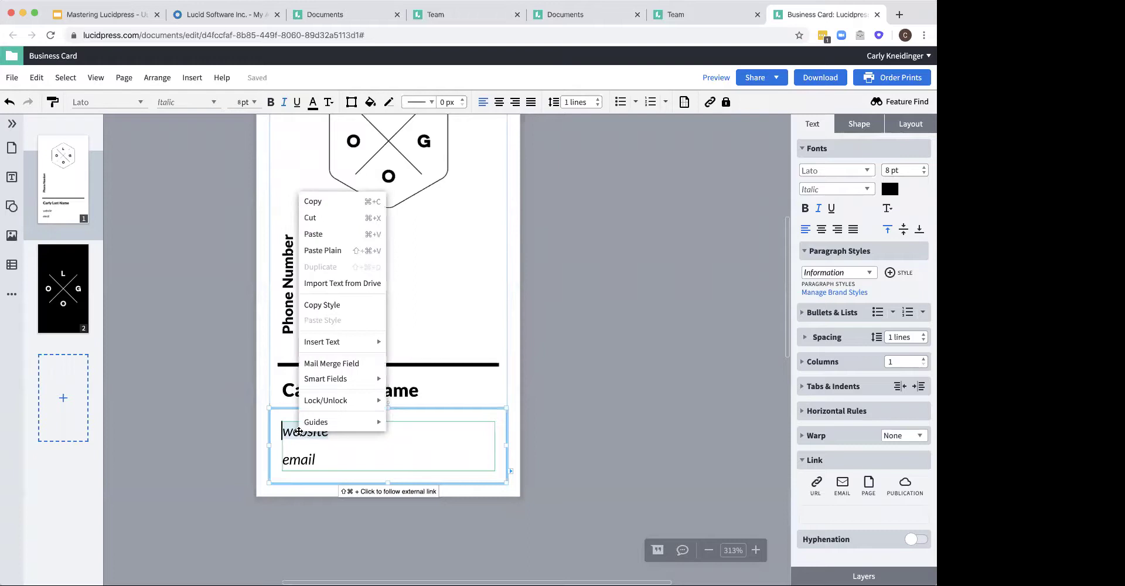
mouse_move(326, 381)
mouse_move(404, 400)
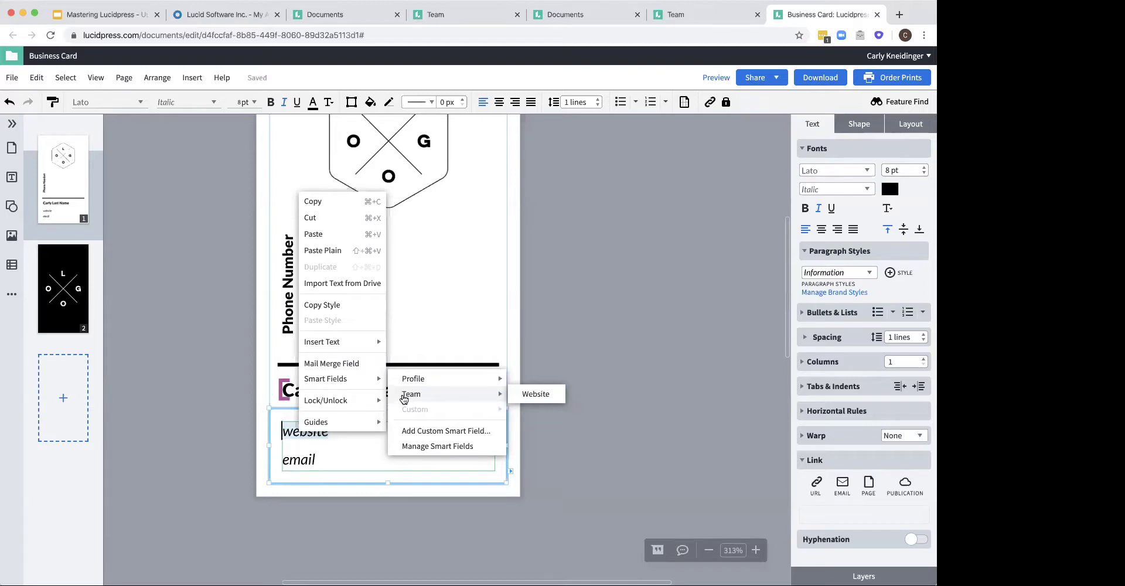
click(535, 394)
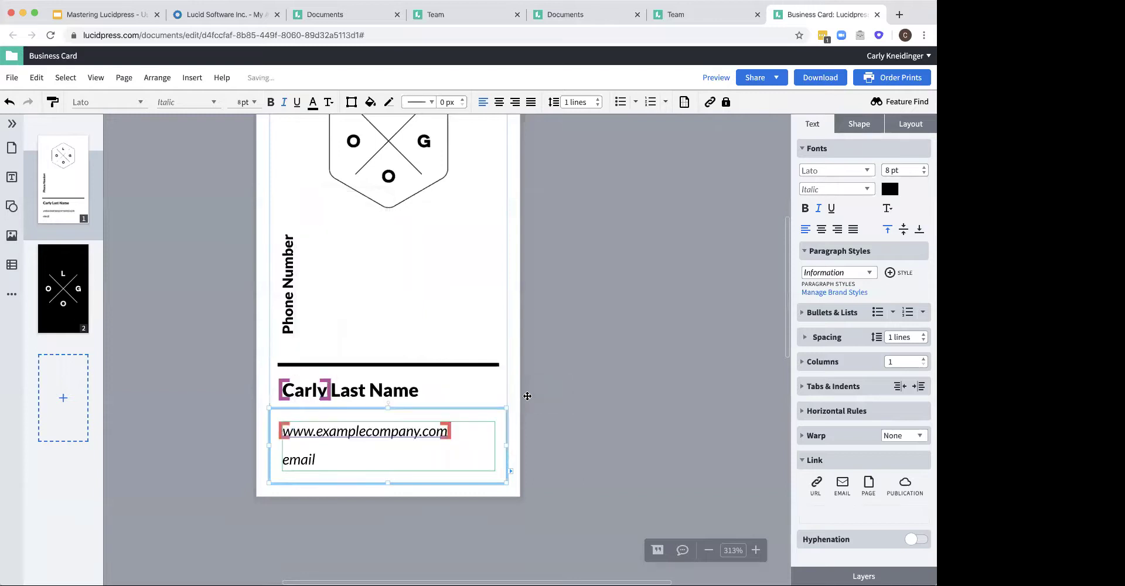
Deselect the text box to view the finished card with its smart fields
click(512, 407)
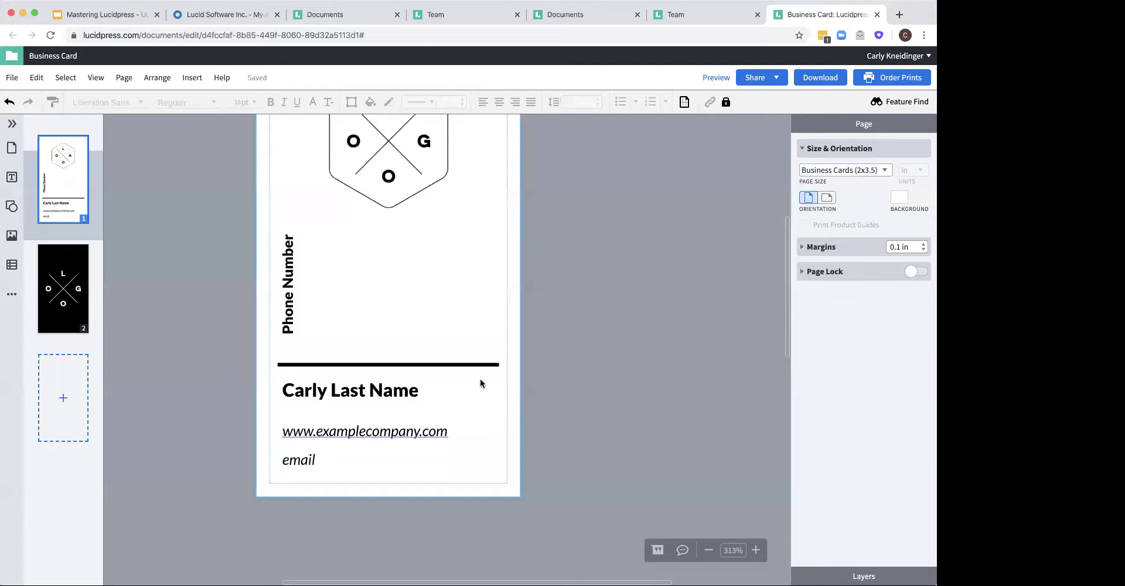
Return to the Mastering Lucidpress slideshow and advance to the Success Story slide
click(113, 17)
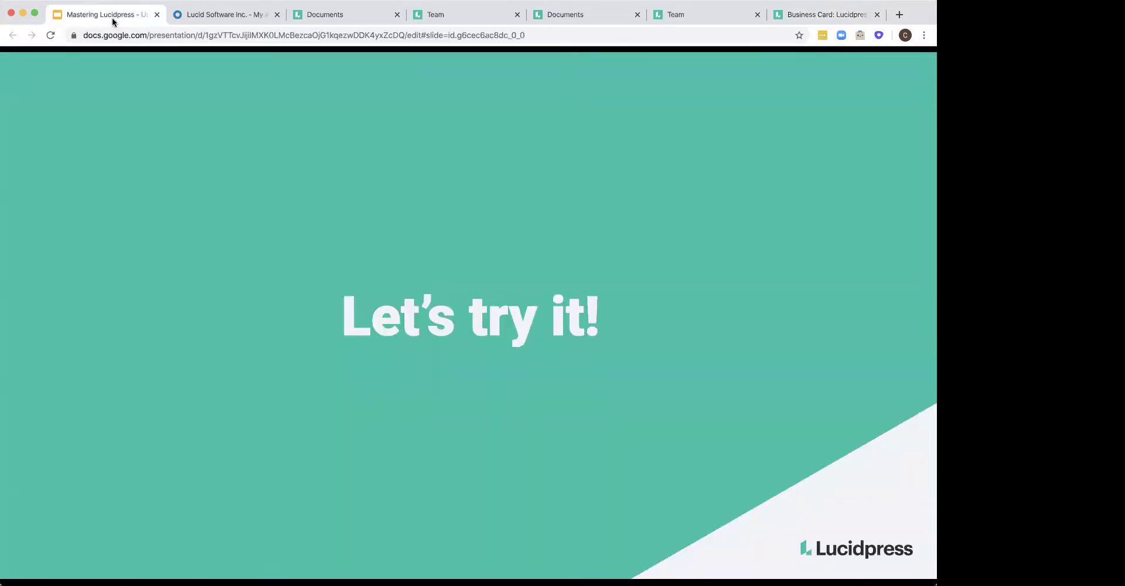
click(166, 156)
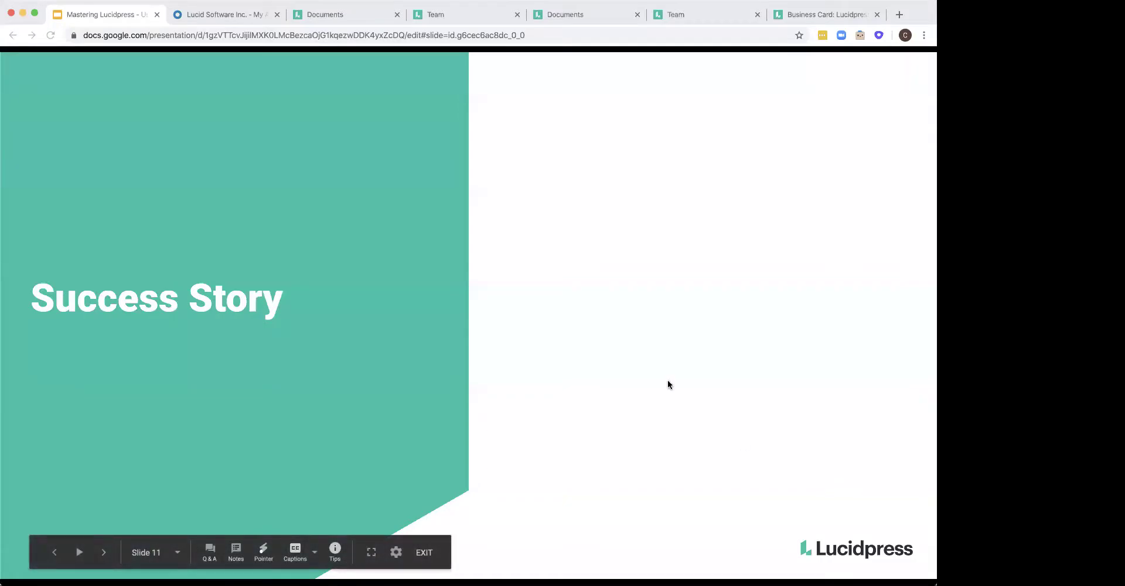
Advance the slideshow to slide 12, 'Want more?'
click(516, 398)
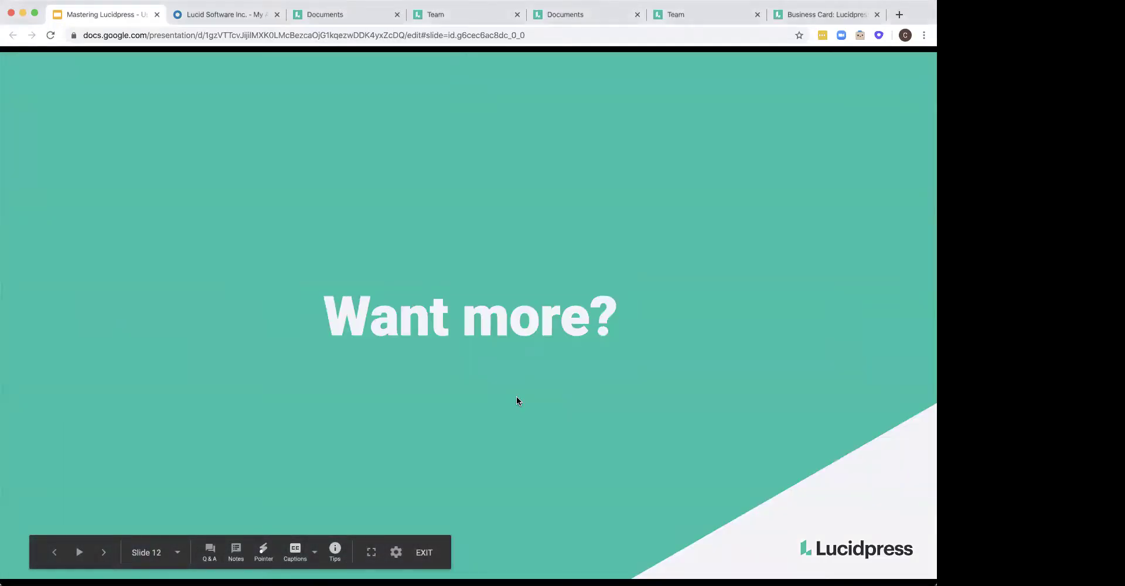